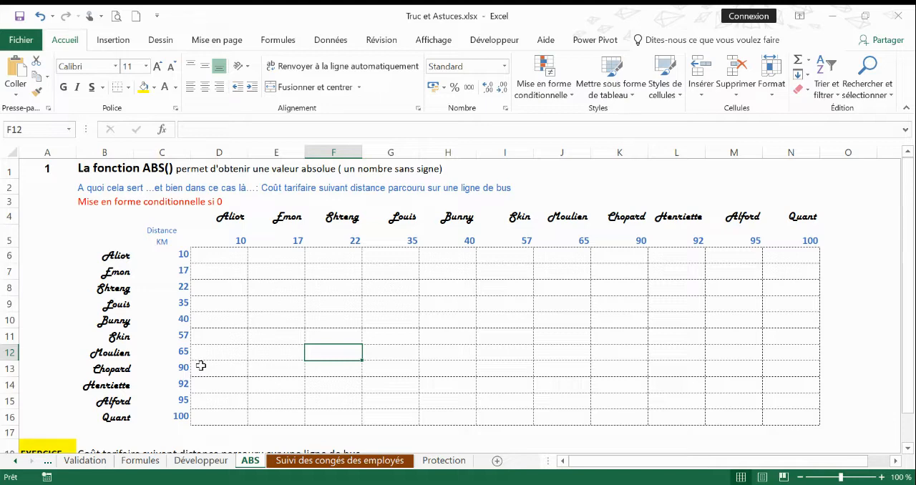
- Enter the formula =$C6-D$5 in cell D6 to subtract the column distance from the row distance
click(215, 256)
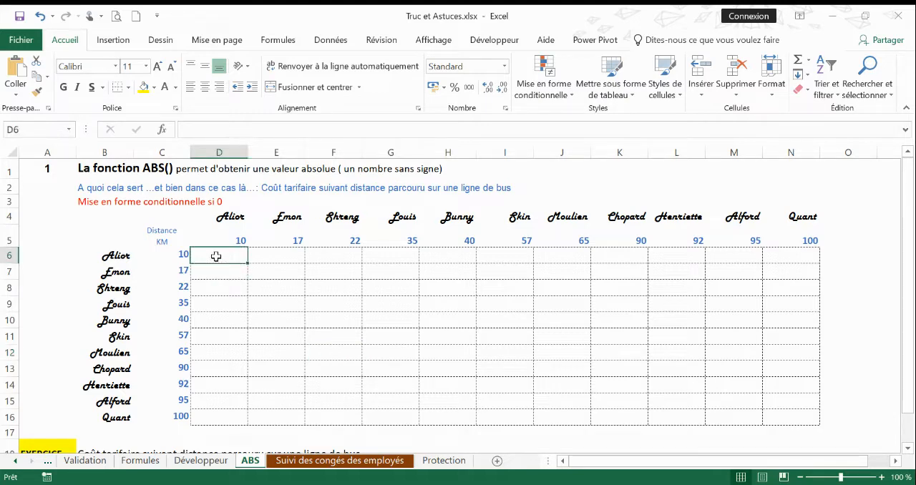
text(=)
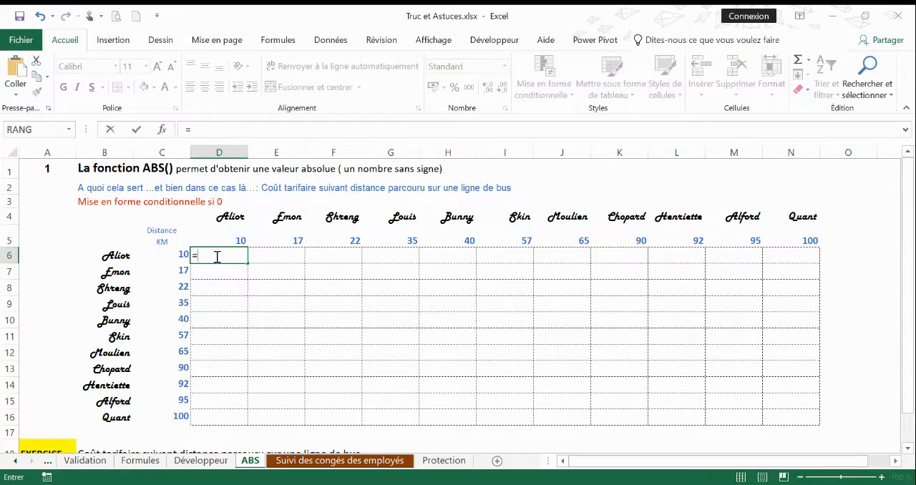
click(169, 249)
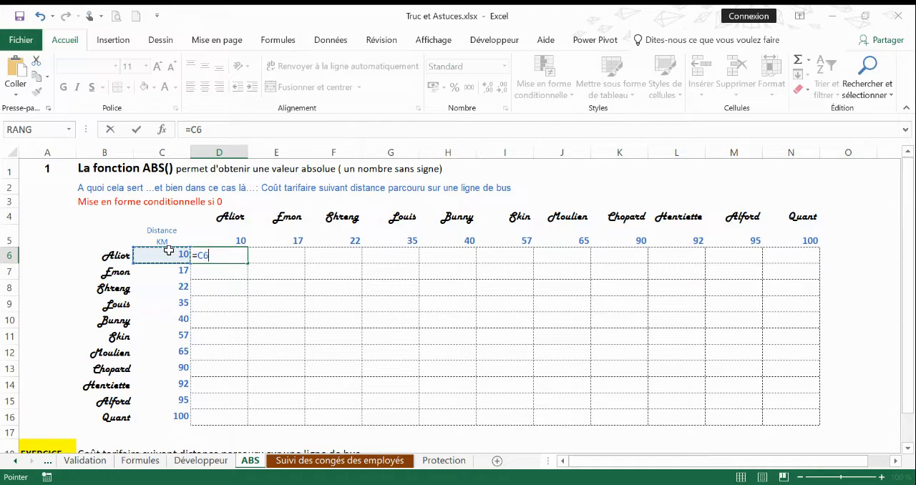
key(F4)
key(F4)
key(F4)
text(-)
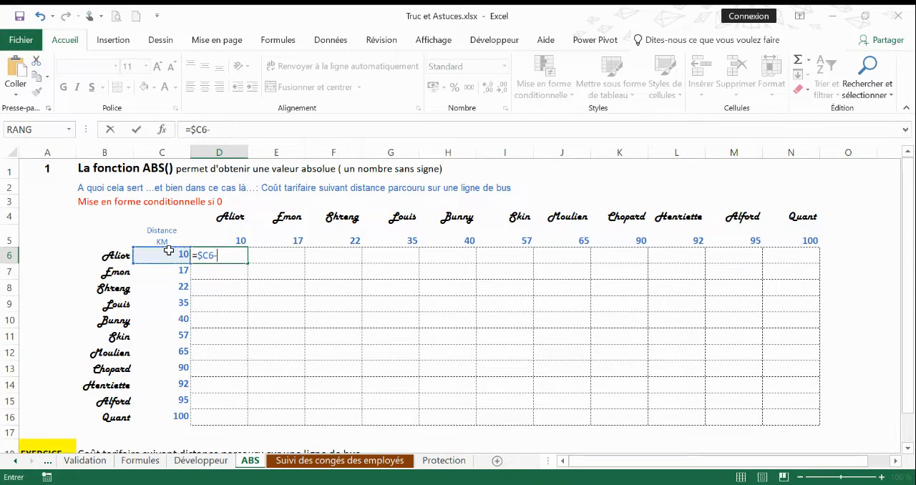
click(229, 241)
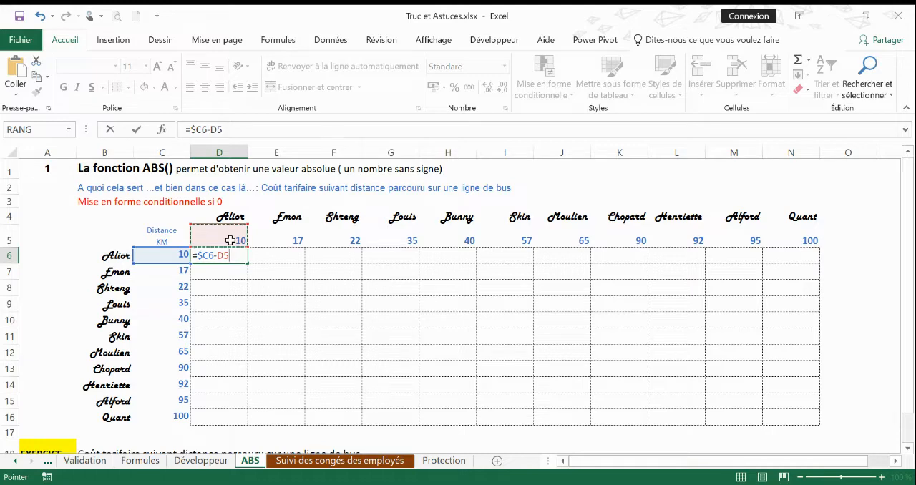
key(F4)
key(F4)
key(Return)
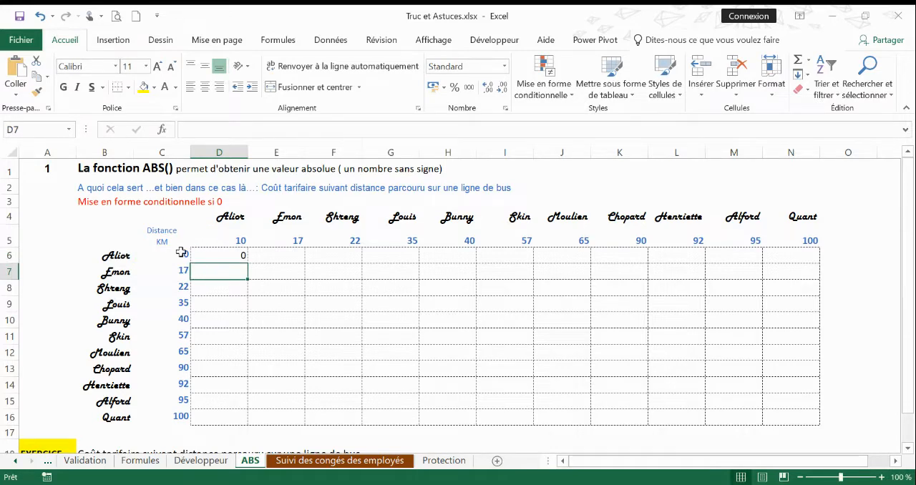
- Fill the D6 formula down to row 16 and across to column N to complete the distance table
click(240, 255)
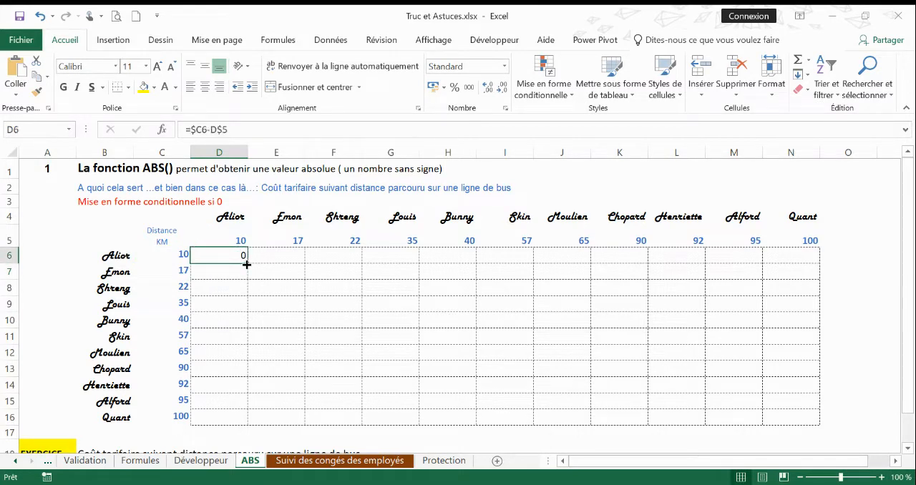
drag(246, 265, 238, 428)
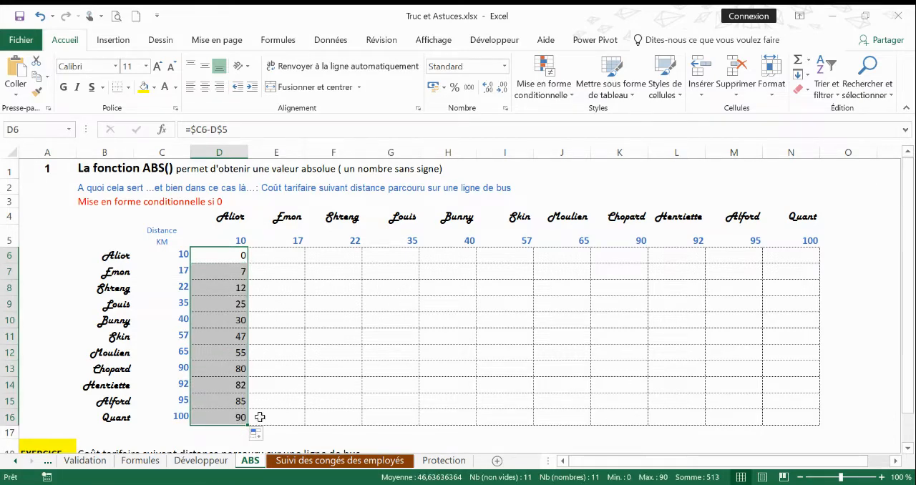
drag(248, 426, 798, 424)
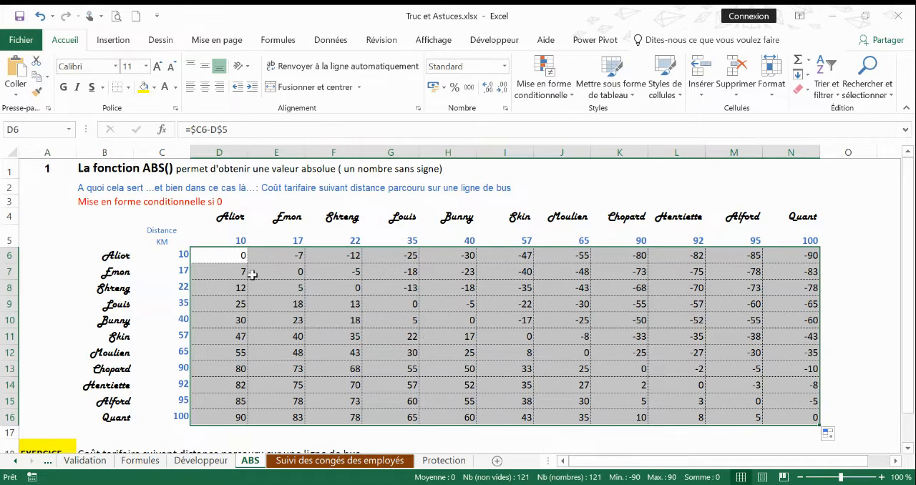
- Wrap the formula in D6 in the ABS function so it reads =ABS($C6-D$5)
click(237, 256)
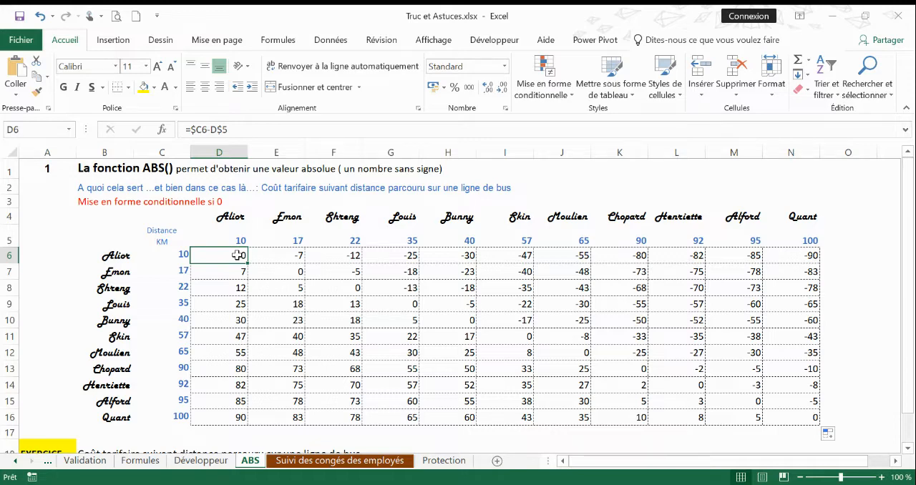
click(191, 129)
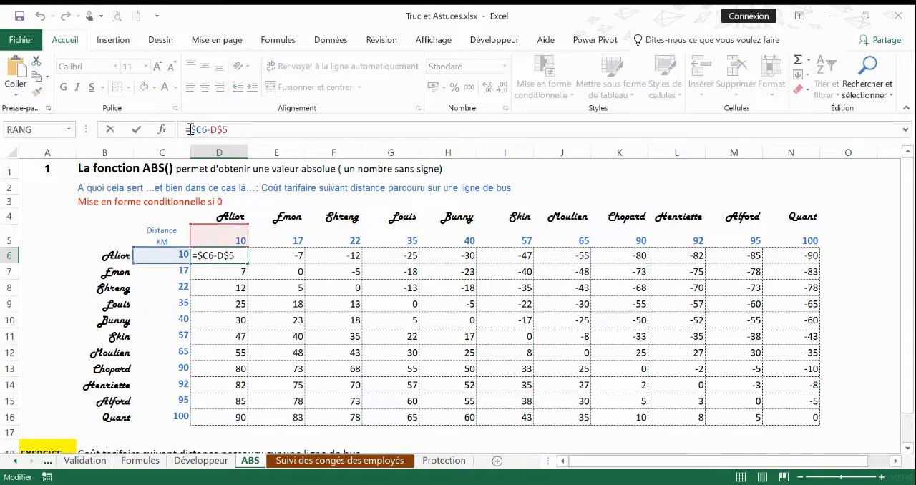
text(ABS)
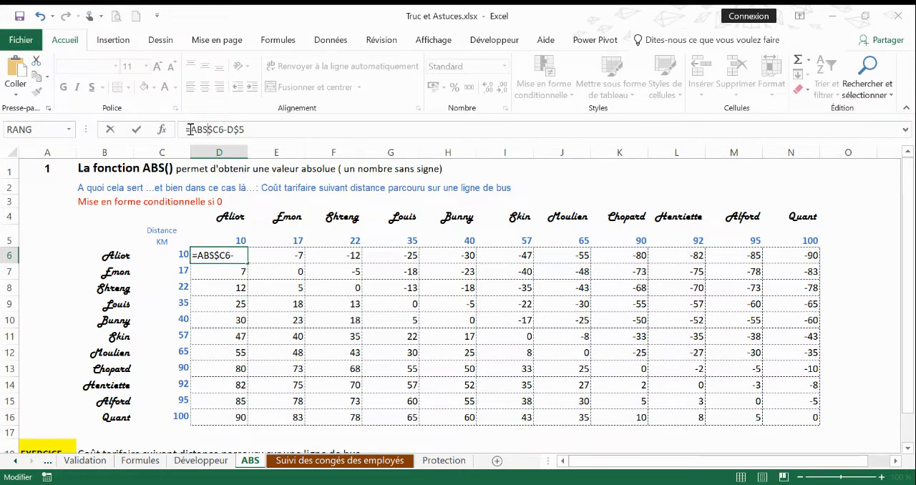
text(()
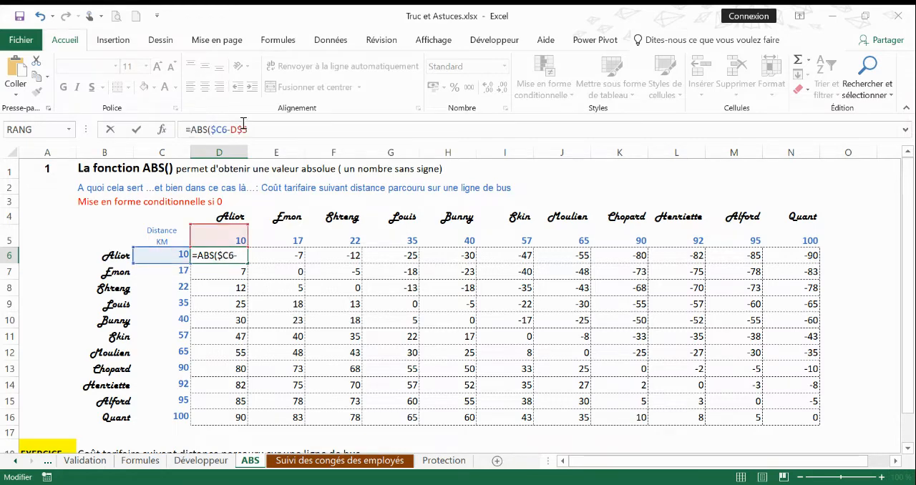
text())
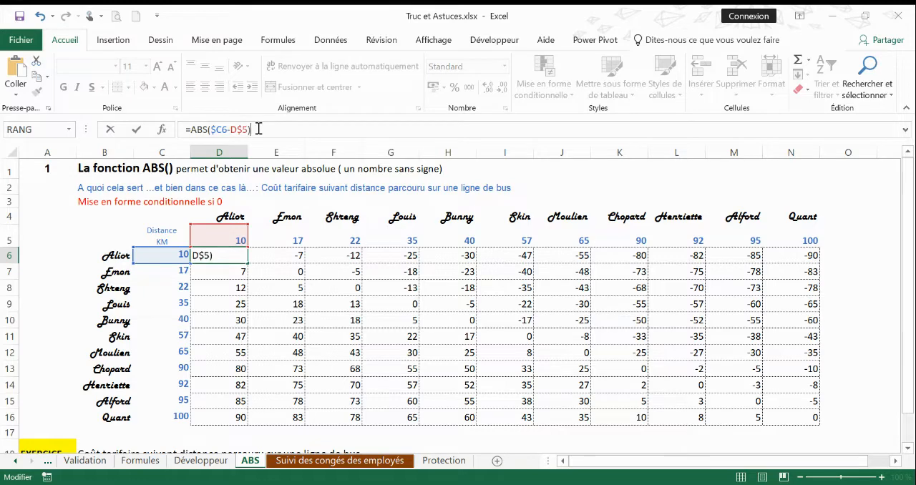
key(Return)
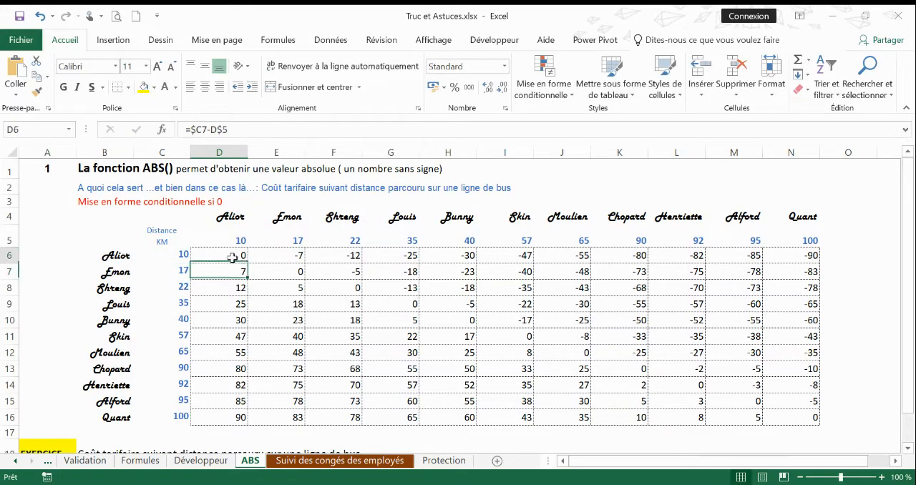
- Fill the ABS formula from D6 over the whole table D6:N16
click(234, 257)
drag(247, 264, 820, 425)
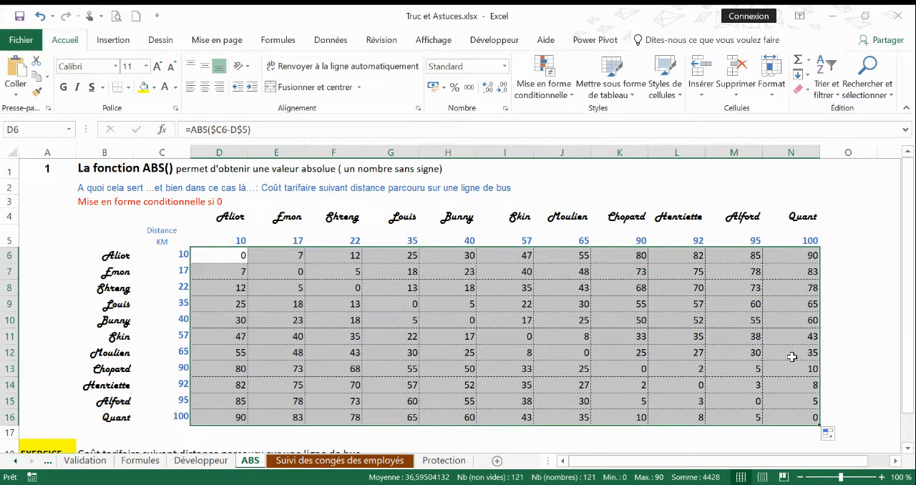
click(696, 367)
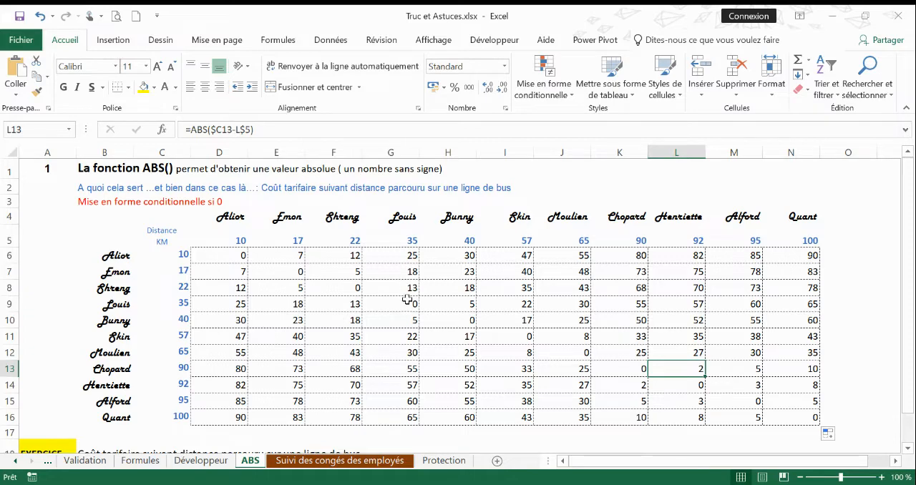
- Examine the distance in K9 for the row 9 stop and the table's diagonal cells from D6 to H10
click(174, 306)
click(106, 308)
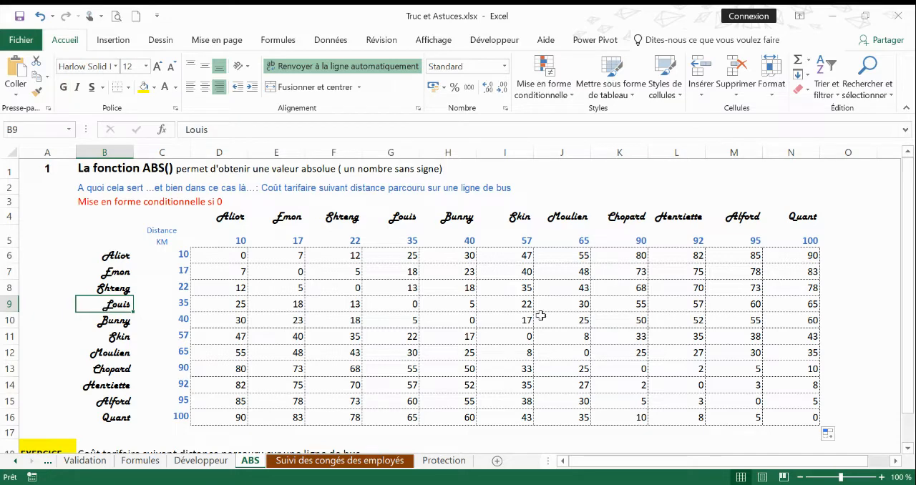
click(629, 304)
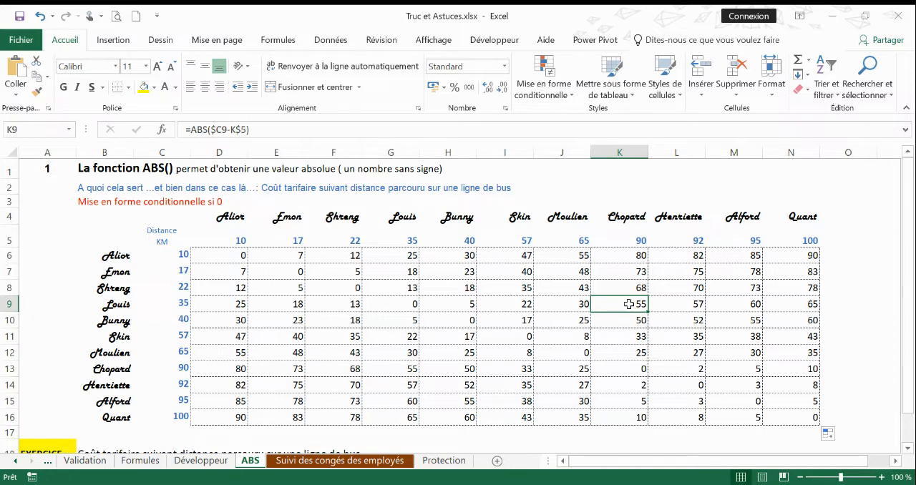
click(237, 252)
click(250, 266)
click(333, 287)
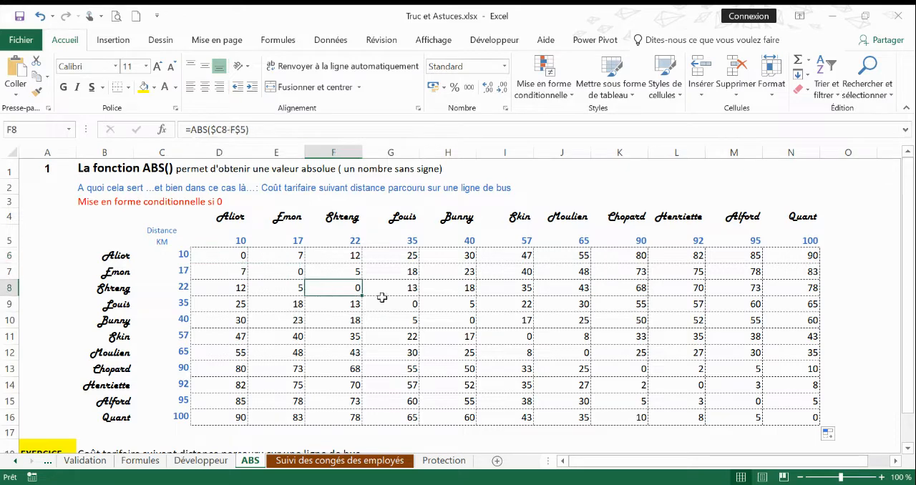
click(391, 299)
click(458, 317)
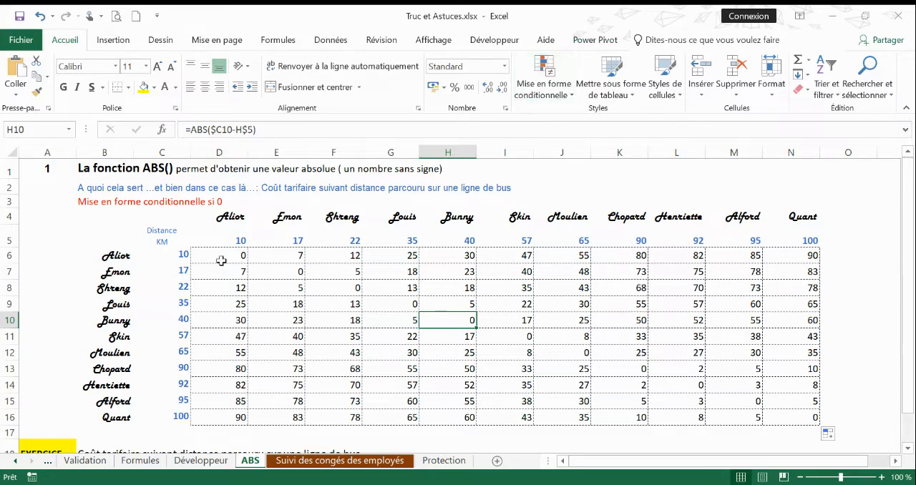
- Add a conditional highlighting rule to D6:N16 that gives cells equal to 0 a dark green fill with matching text
drag(221, 260, 779, 411)
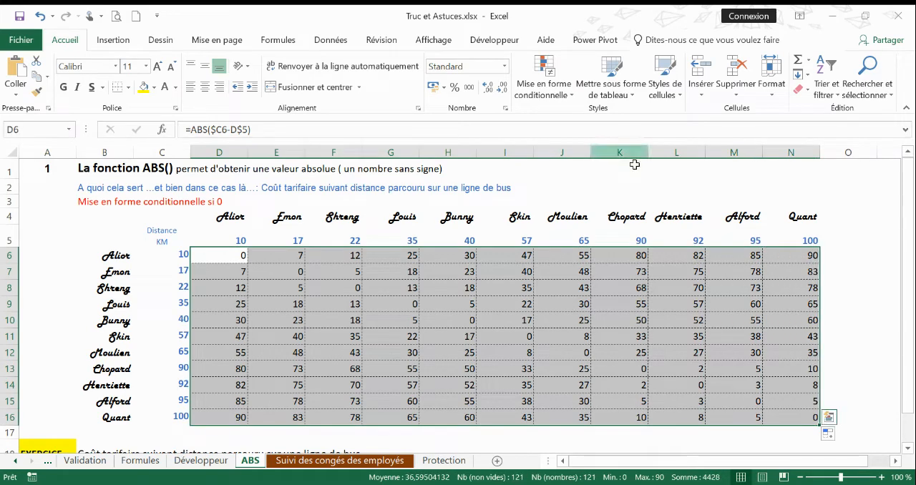
click(564, 96)
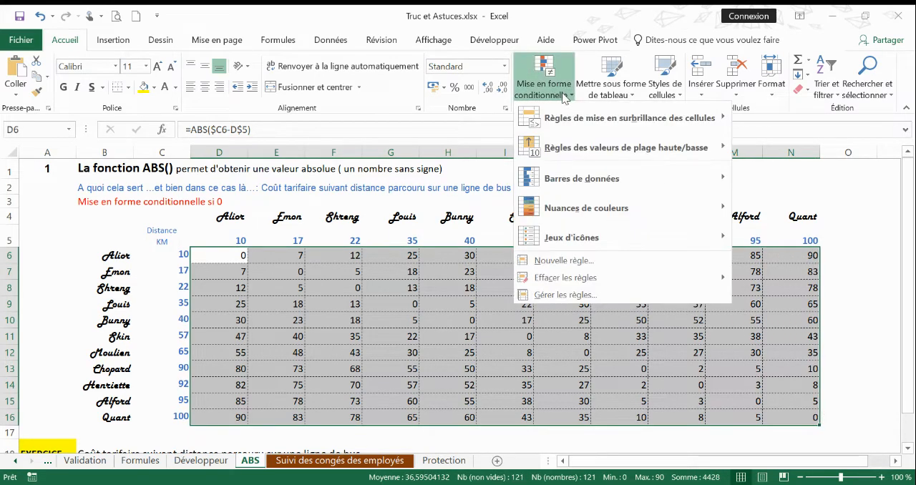
mouse_move(573, 119)
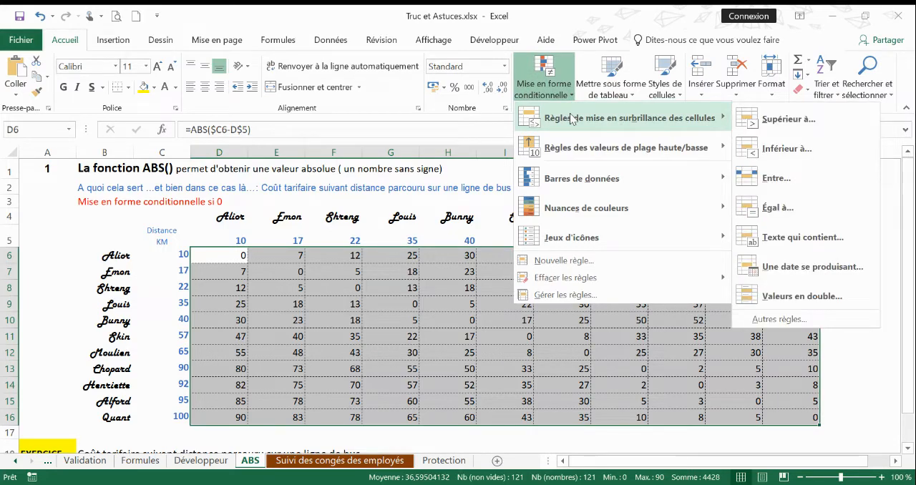
click(796, 318)
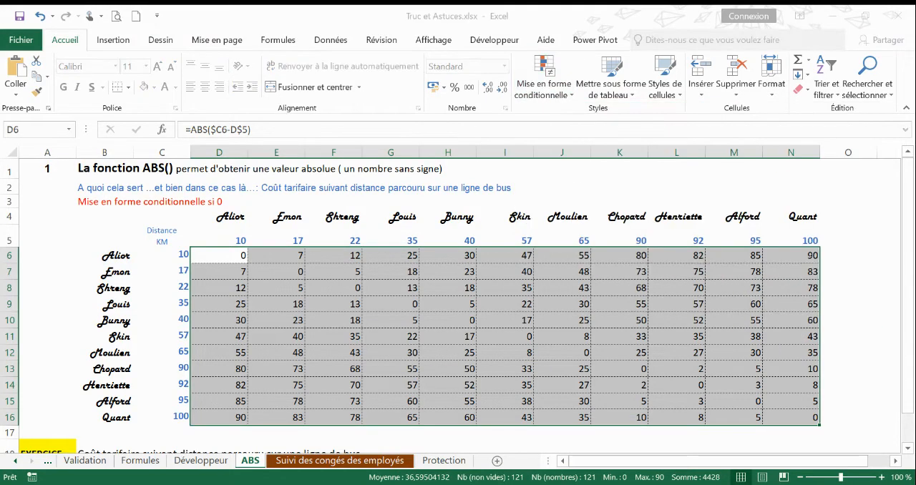
click(559, 99)
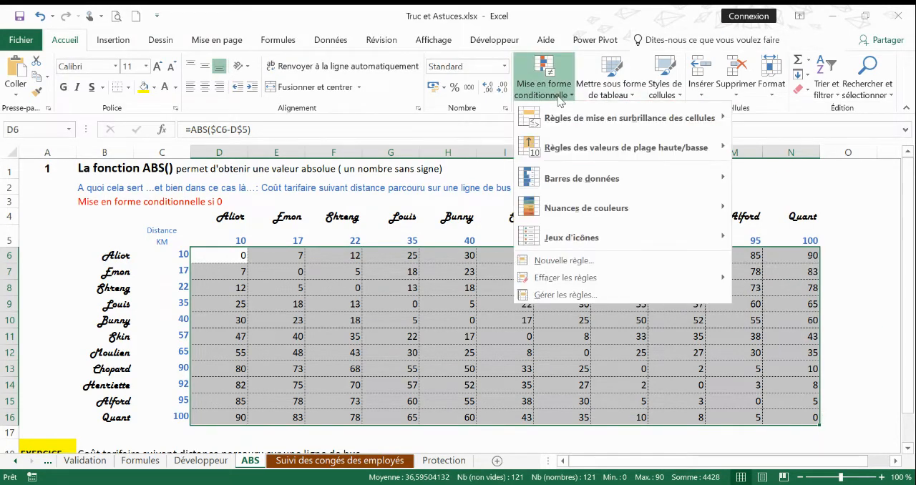
mouse_move(578, 122)
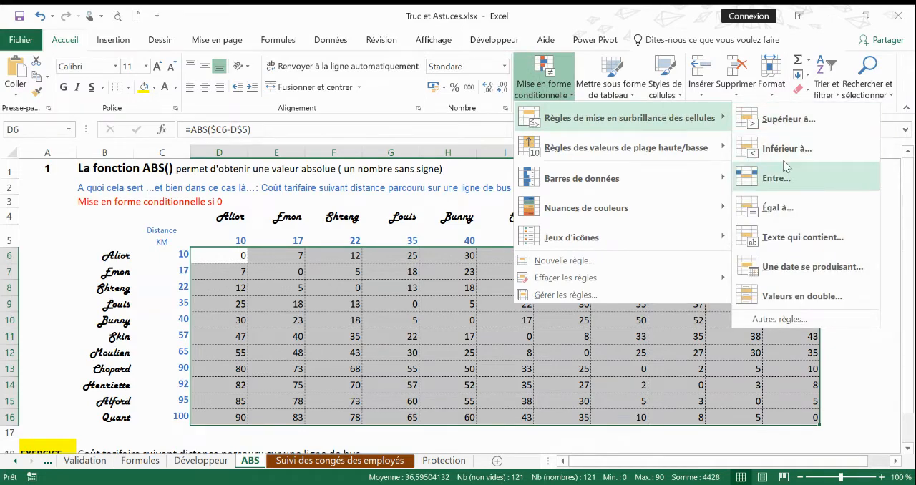
click(787, 207)
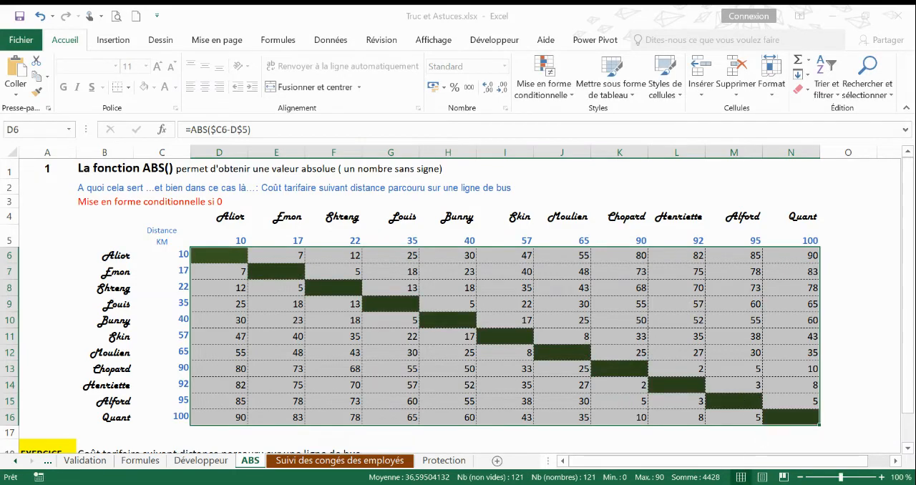
click(831, 355)
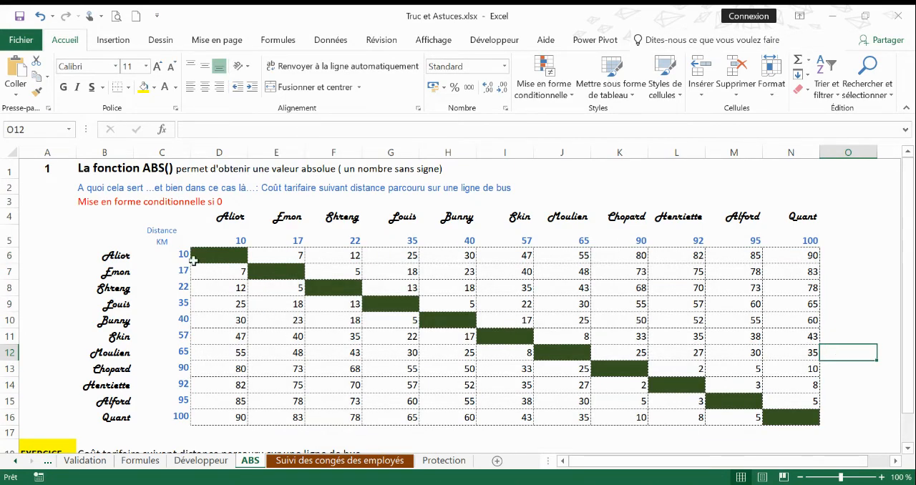